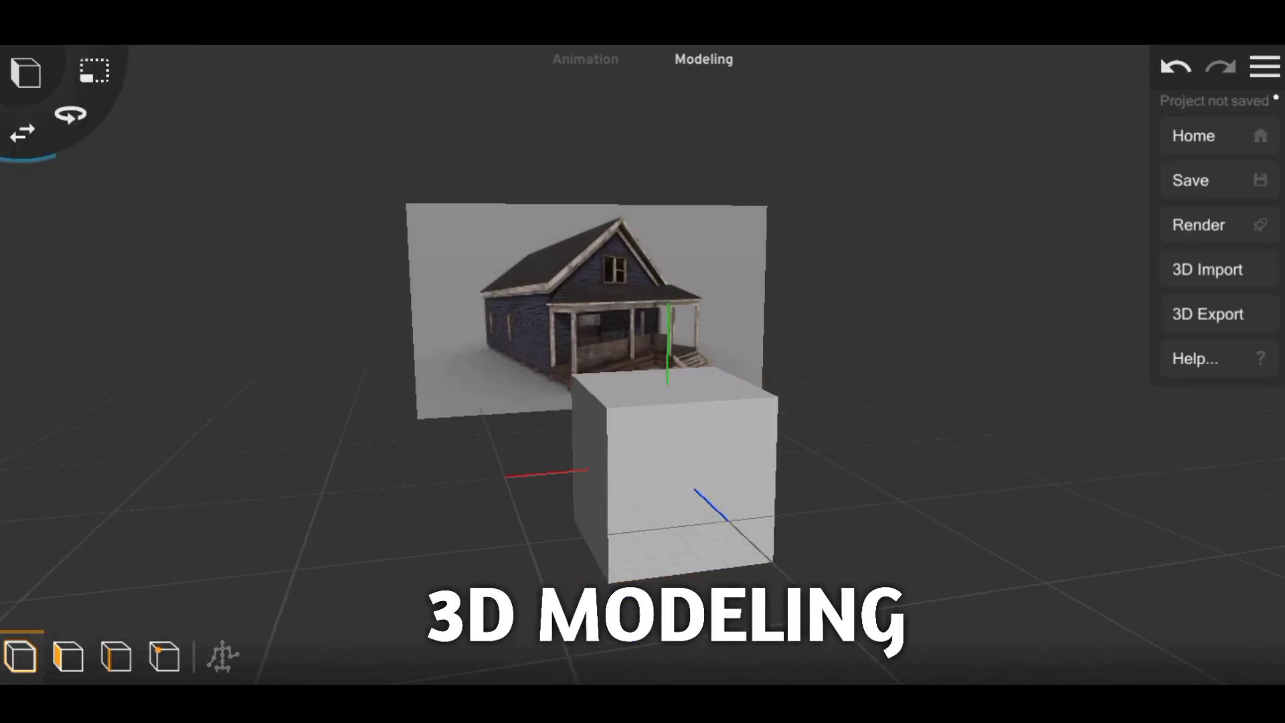
Rename the project from 'New Project' to 'home tutorial 3'
key(BackSpace)
key(BackSpace)
key(BackSpace)
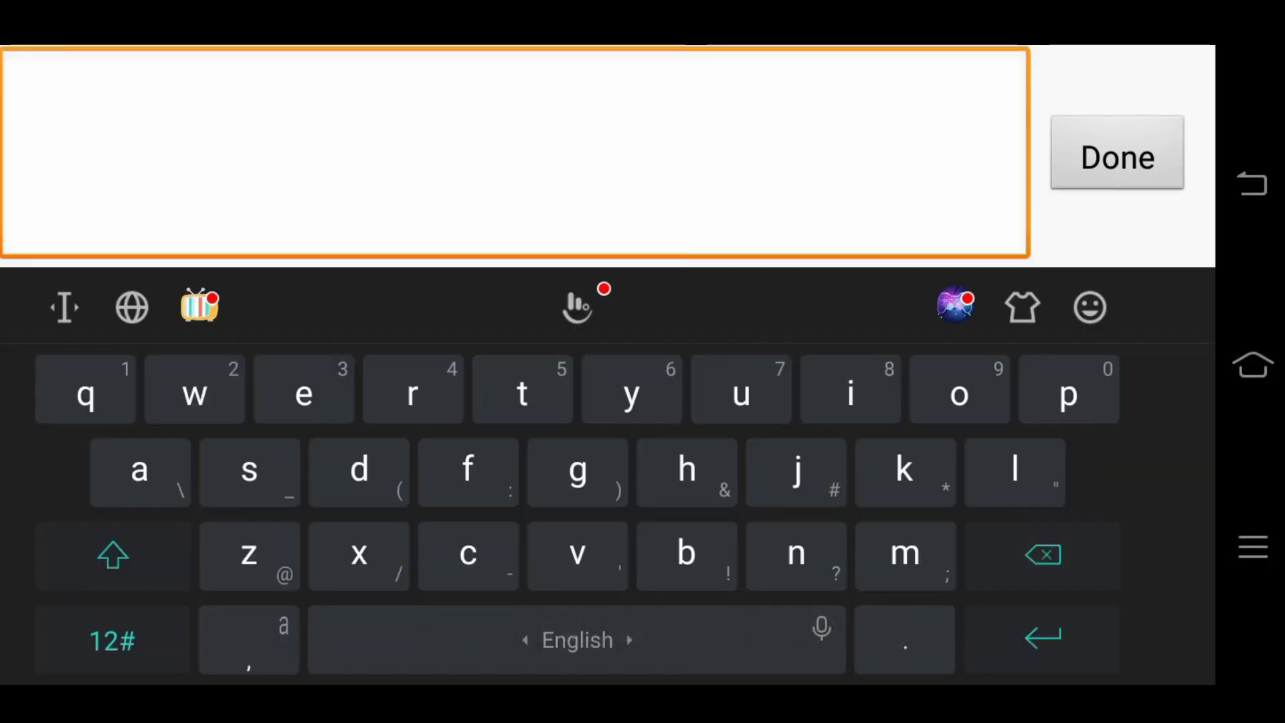
text(home tutorial 3)
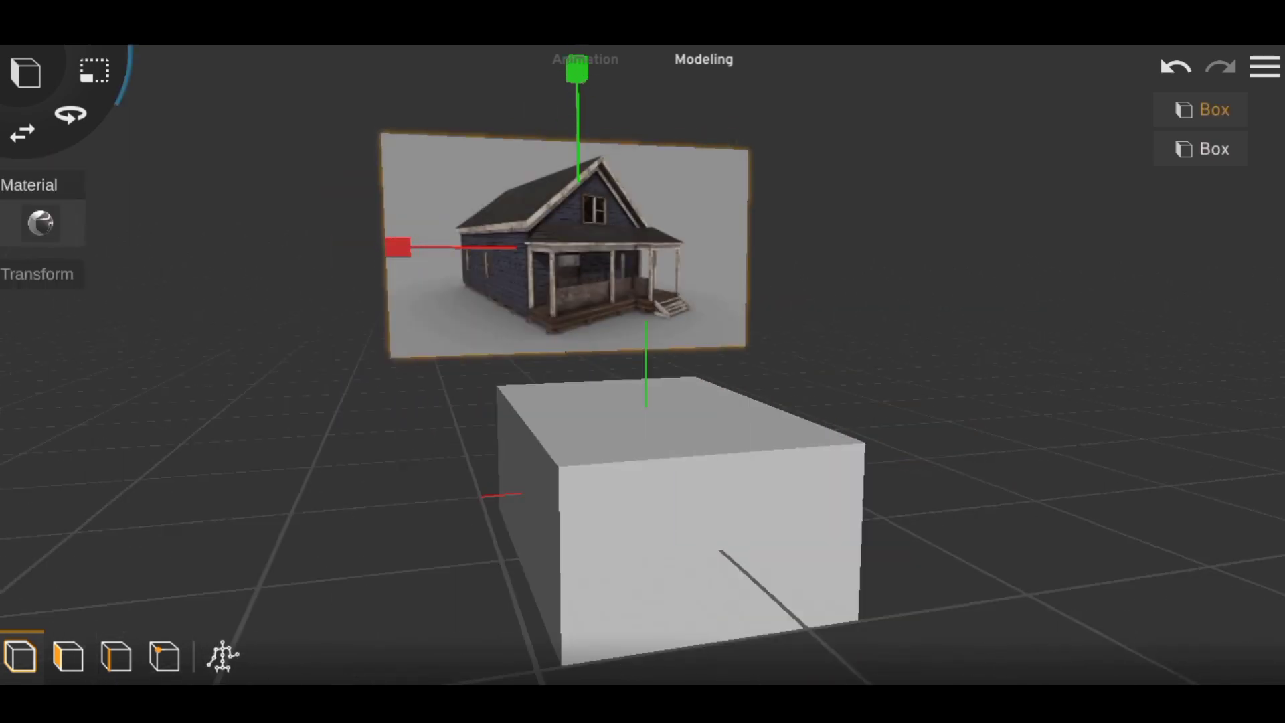
Add a new box and pull its top face up into a gabled roof
click(615, 606)
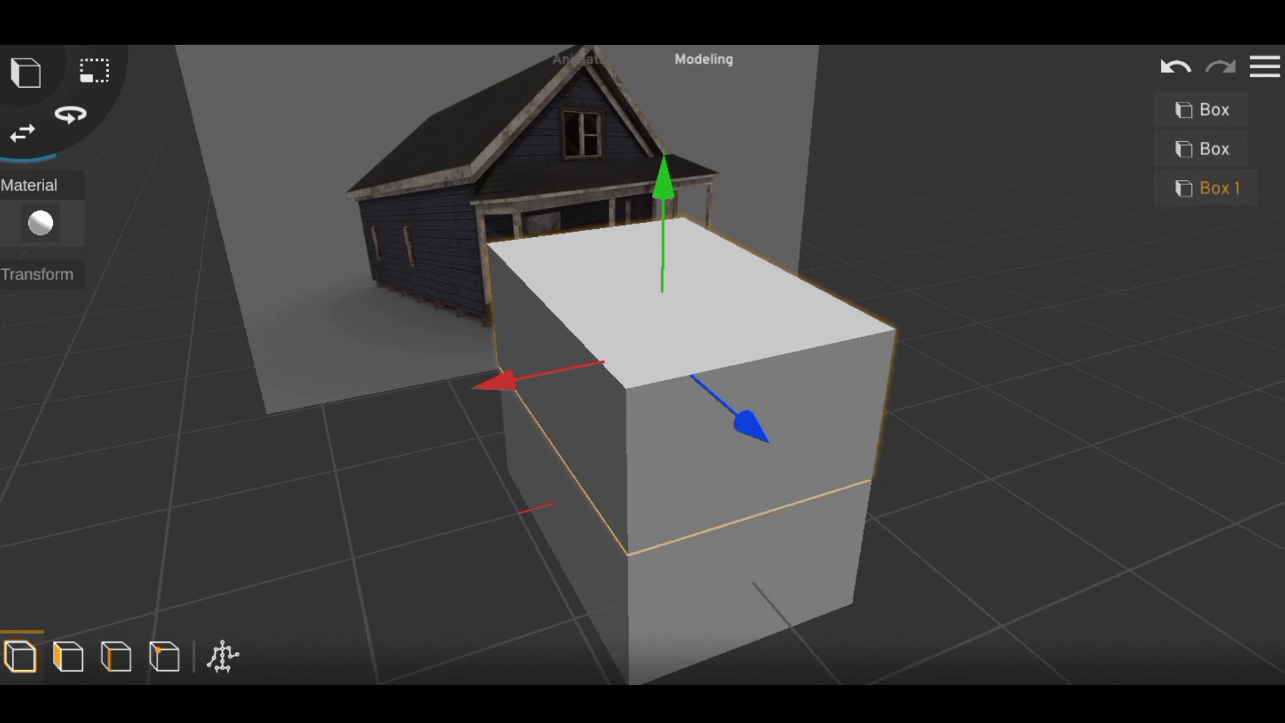
click(67, 656)
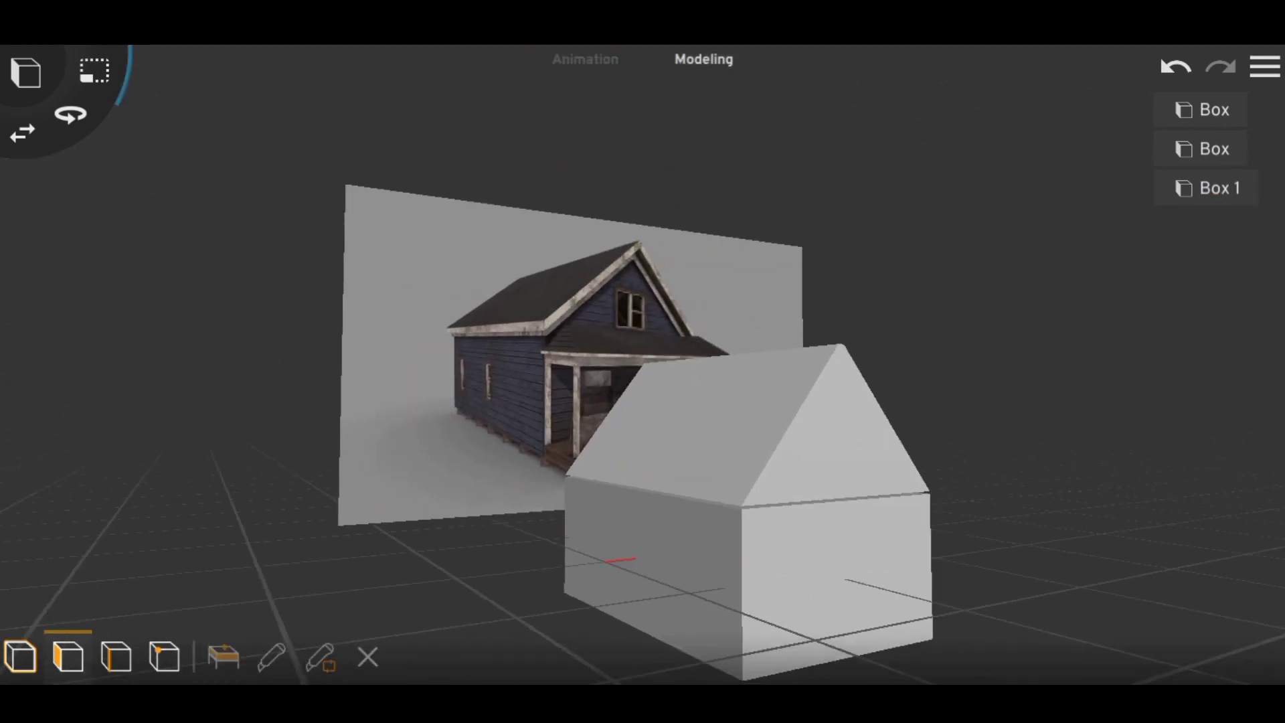
click(20, 656)
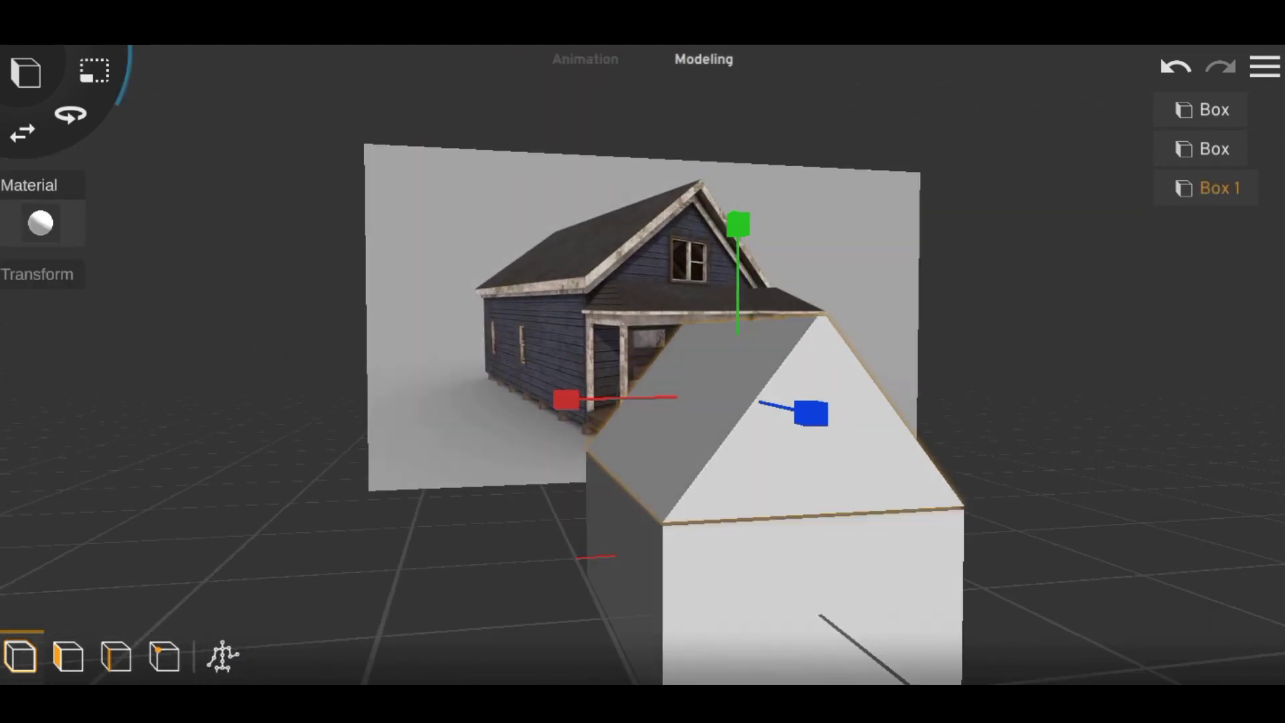
click(22, 133)
Turn the view to face the house gable and add another cube for the front slab
drag(870, 401, 736, 415)
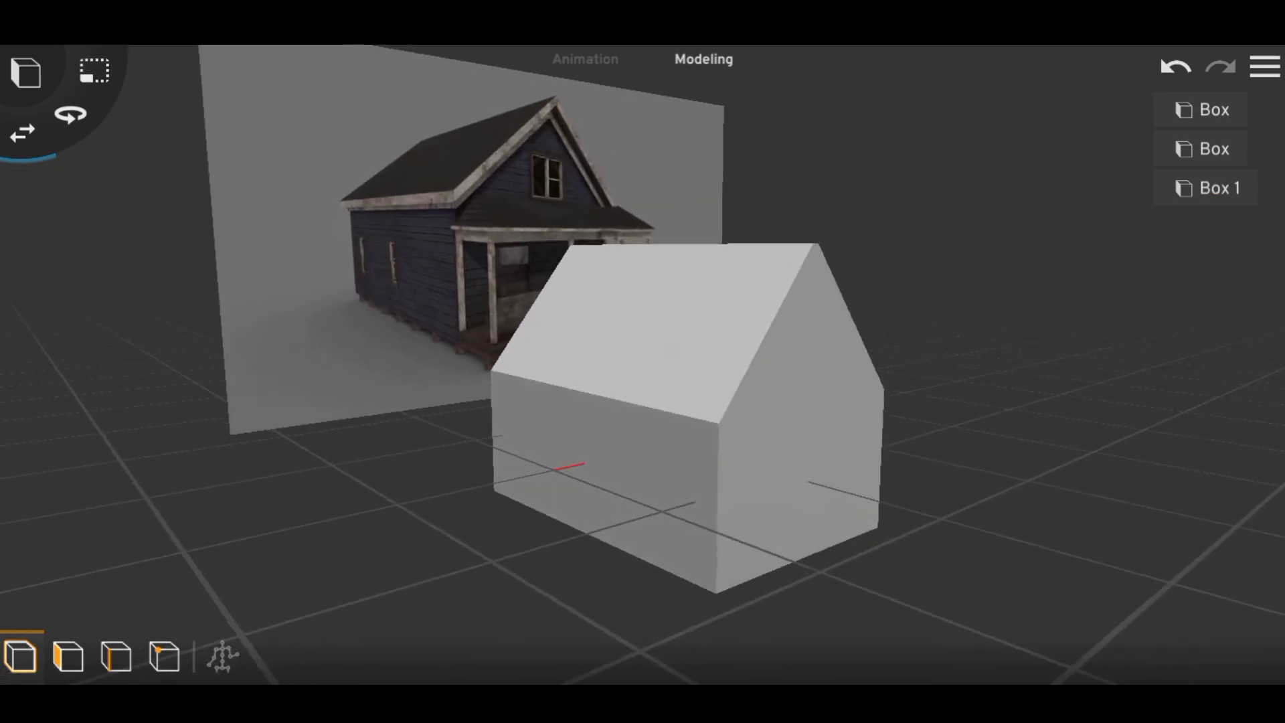
click(401, 201)
drag(870, 435, 770, 468)
mouse_move(937, 401)
mouse_down()
mouse_move(803, 402)
mouse_move(870, 402)
mouse_up()
click(25, 72)
click(35, 134)
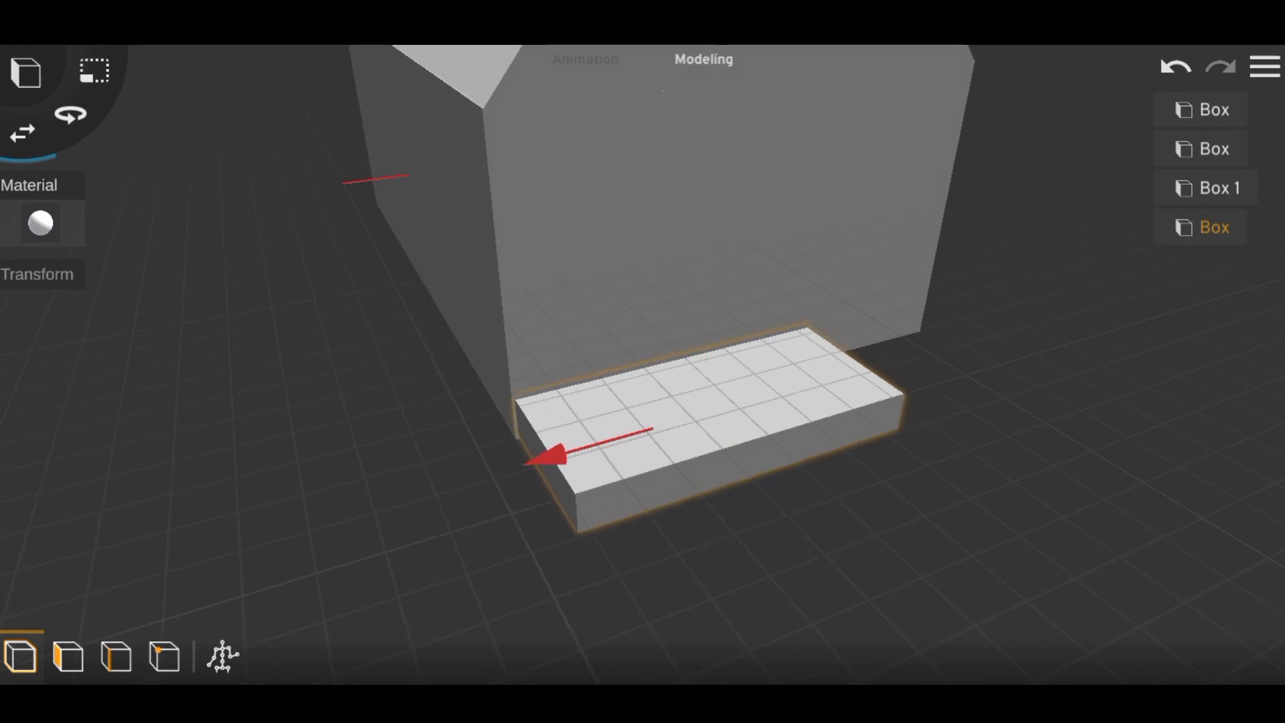
Duplicate the slab and offset the copy
click(615, 605)
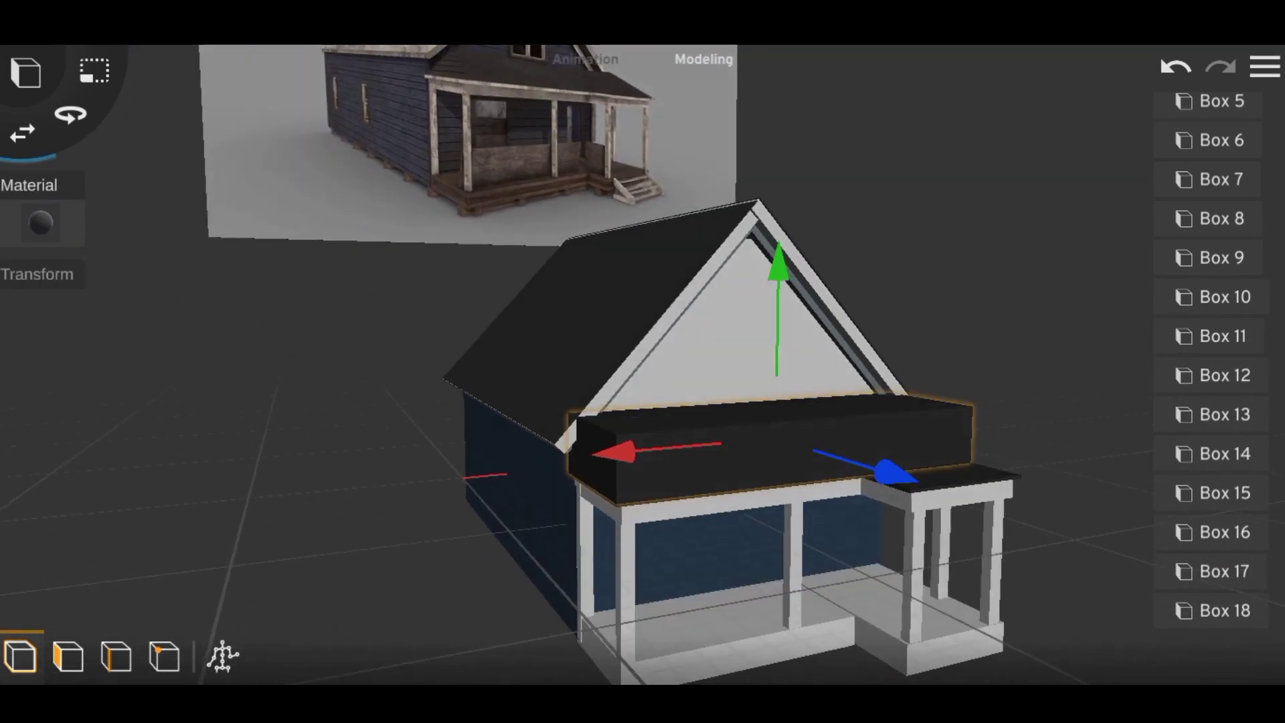
Resize the side porch roof's faces with Scale, undoing then redoing the thickness change
click(67, 656)
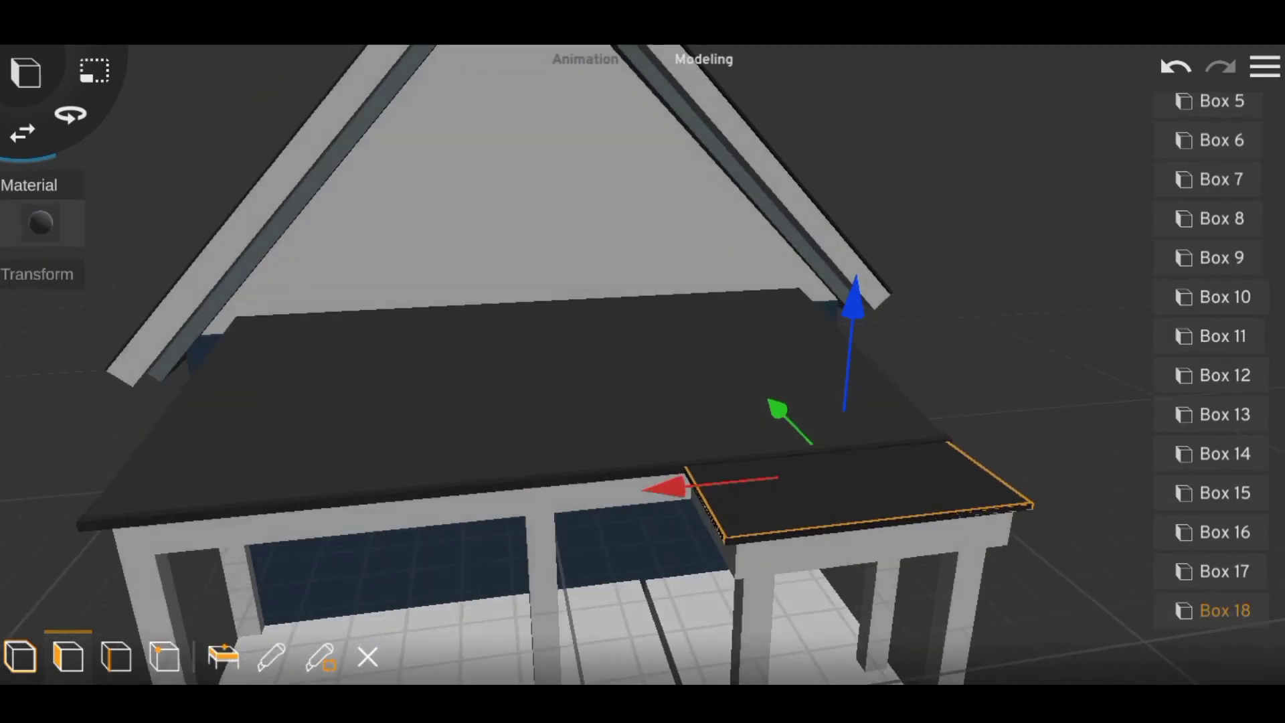
click(94, 70)
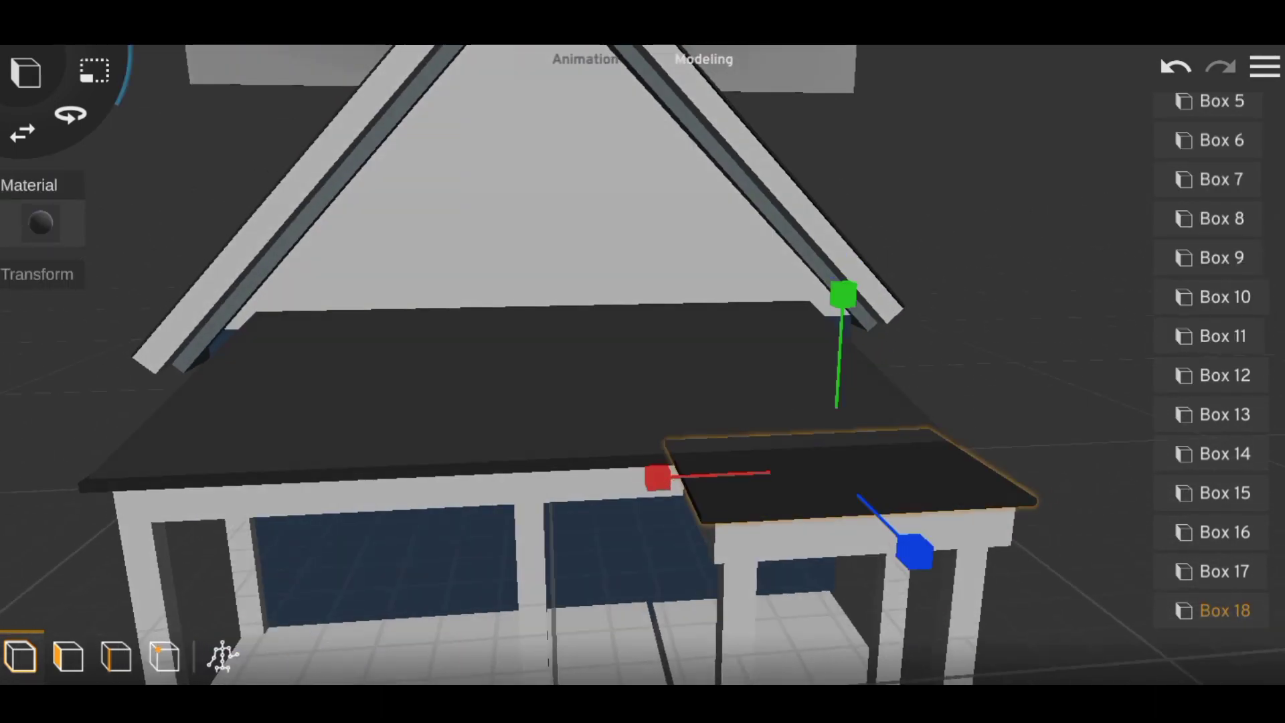
click(1175, 67)
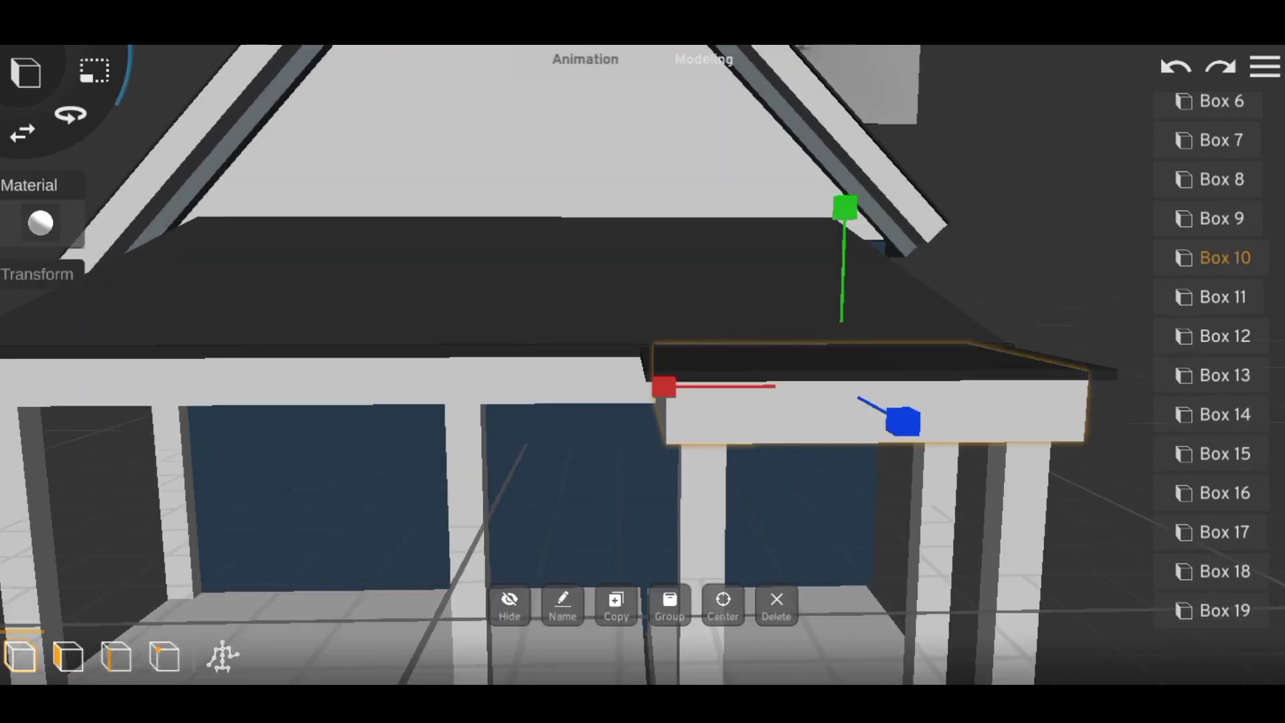
click(1219, 66)
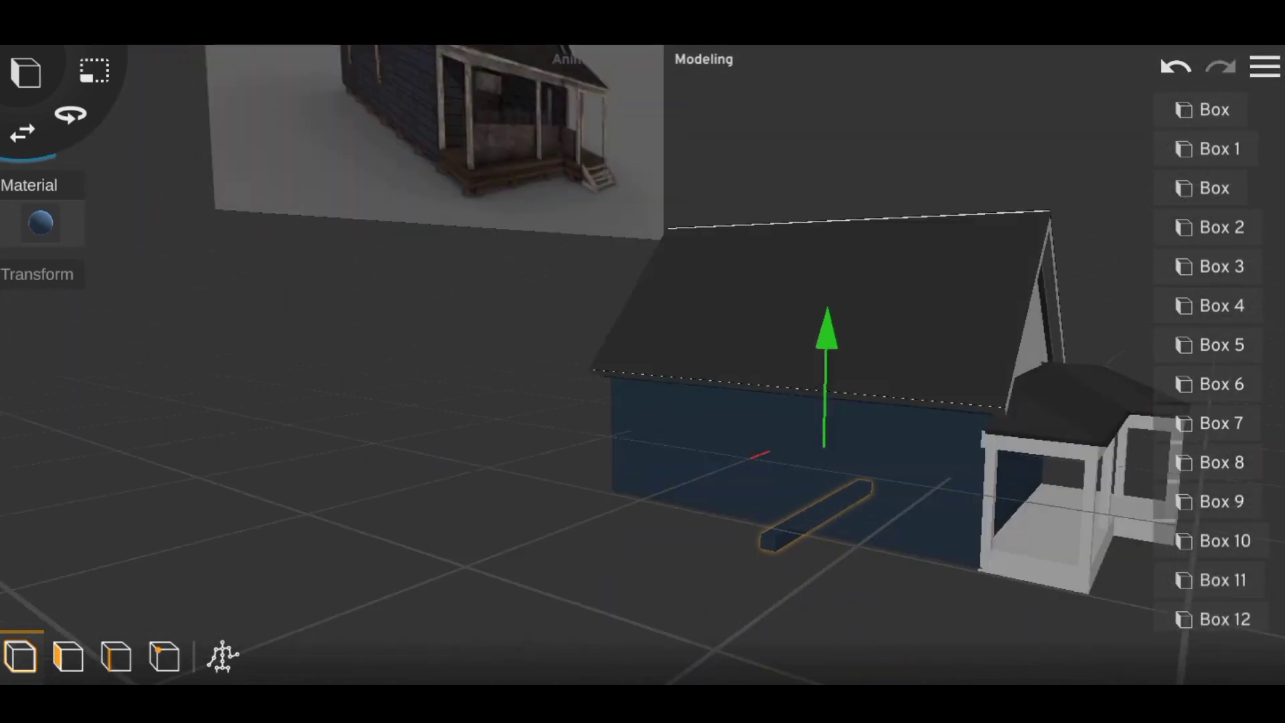
Give the foundation pier a dark red material colour
click(33, 302)
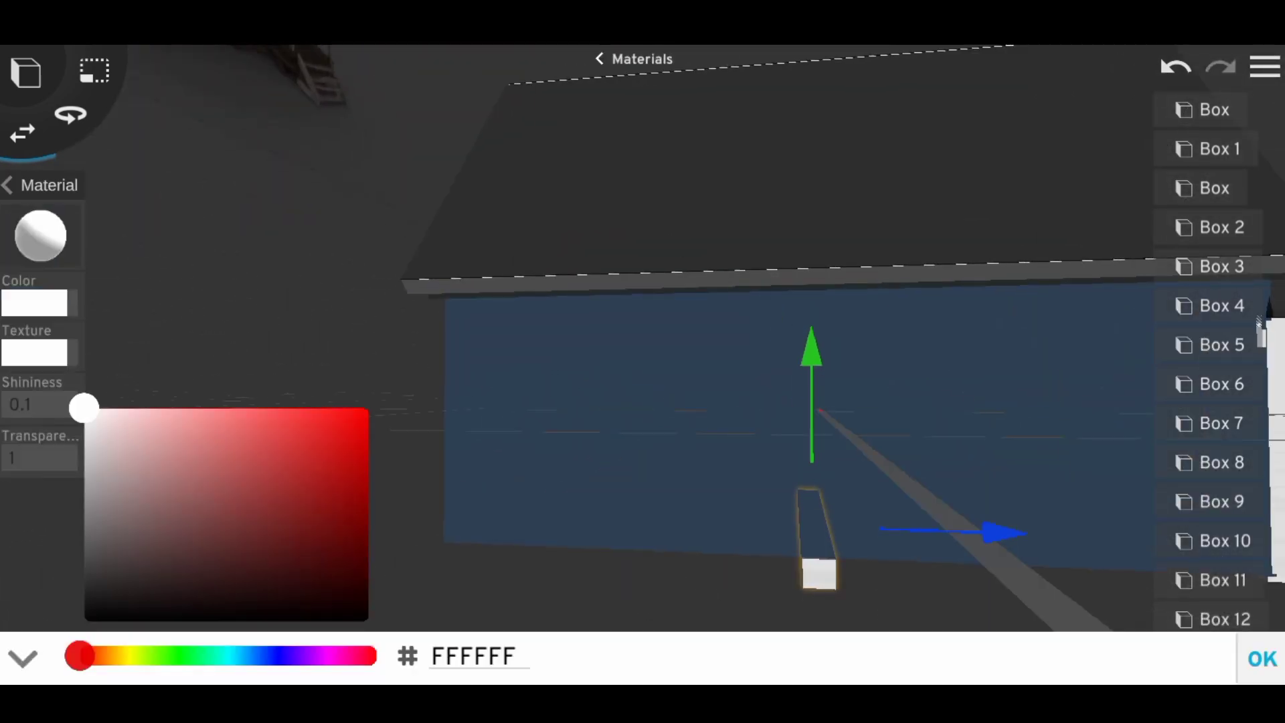
click(1262, 659)
click(636, 59)
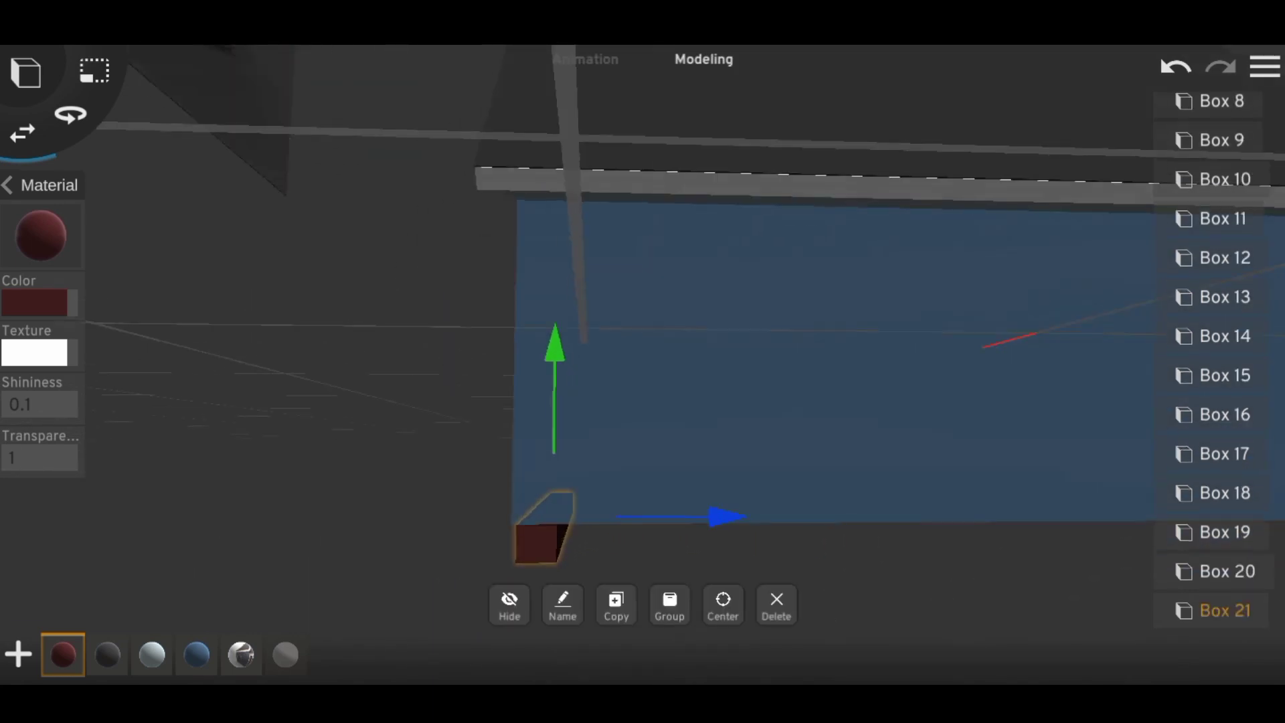
Copy the pier several times and slide the copies along the house and porch base
click(809, 536)
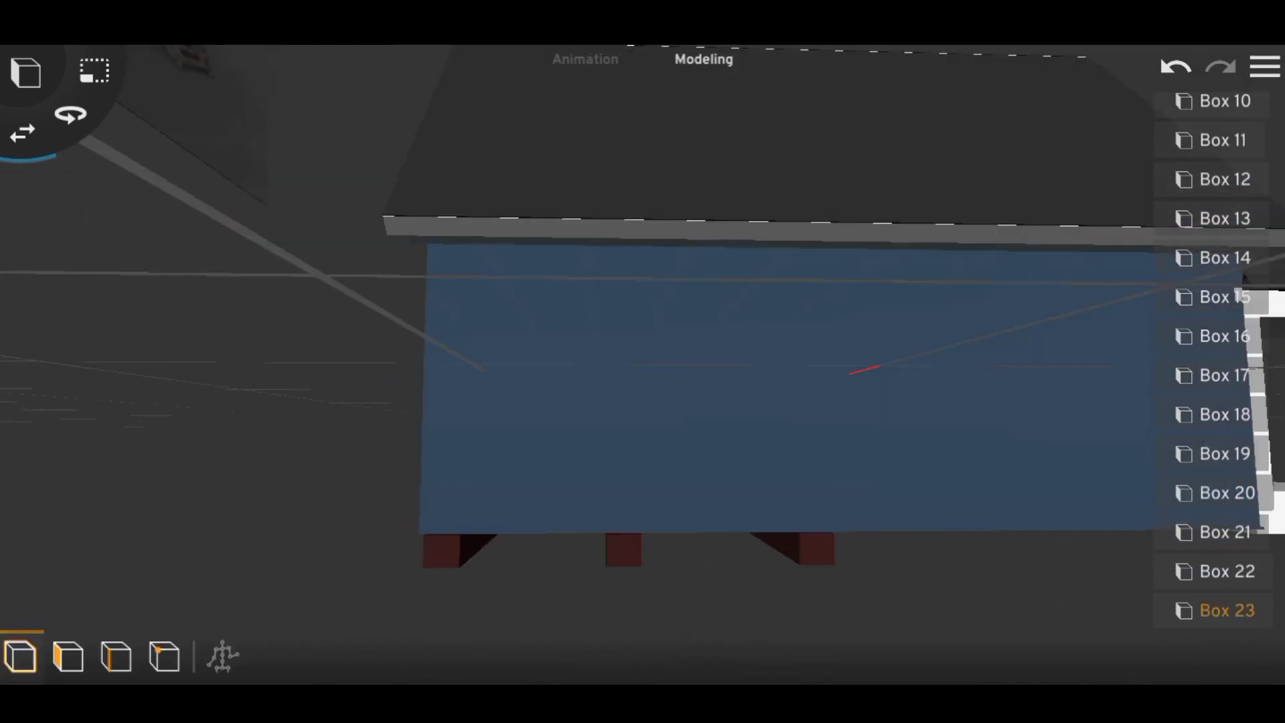
drag(669, 368, 669, 468)
click(614, 606)
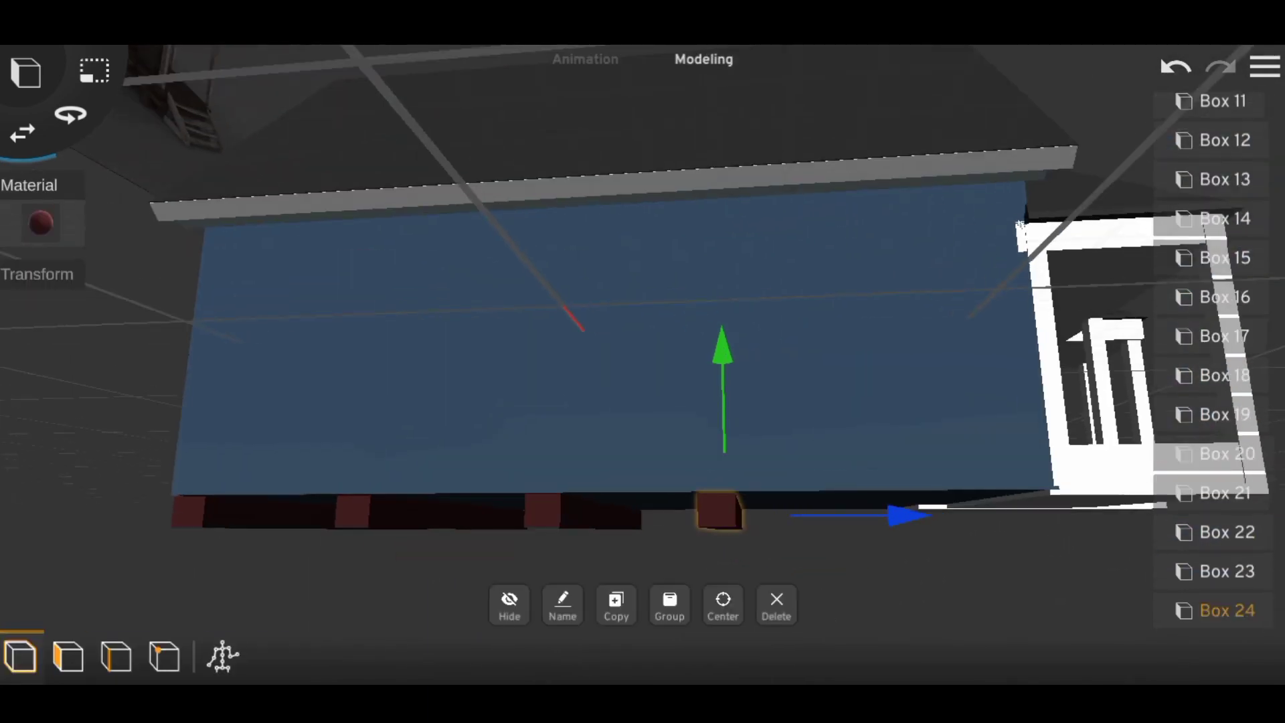
click(616, 604)
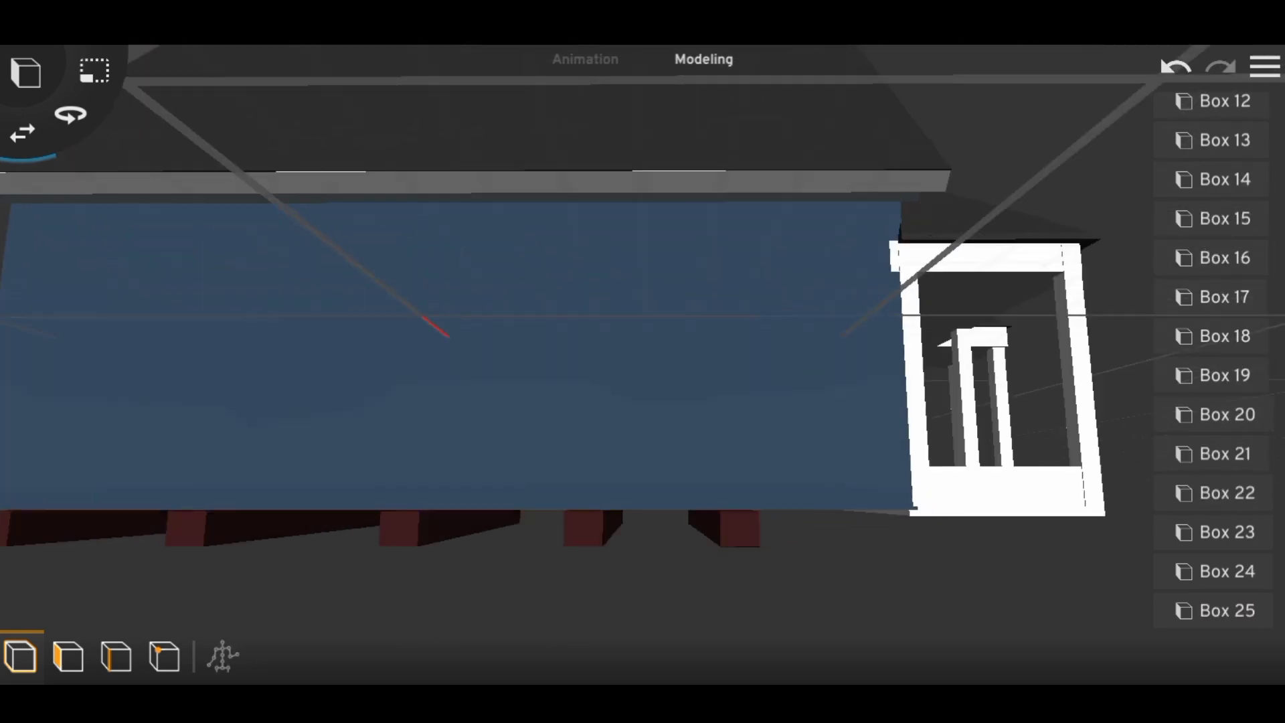
click(616, 604)
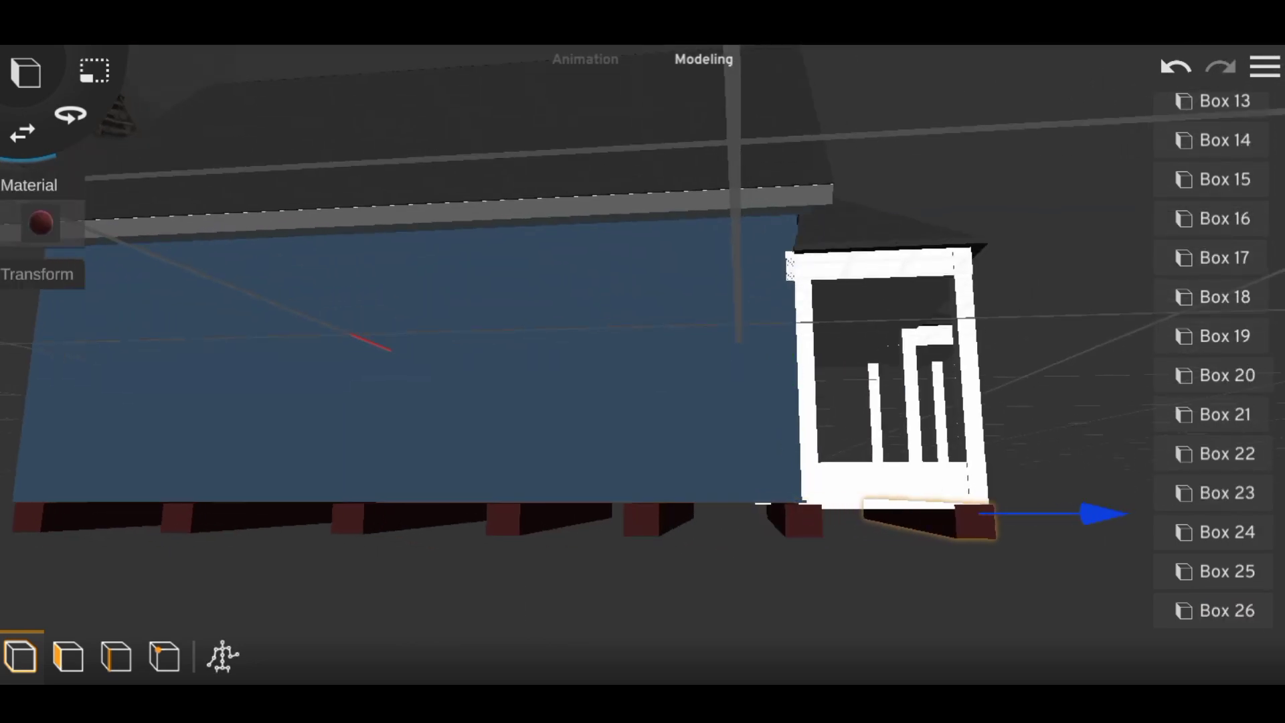
drag(602, 402, 469, 415)
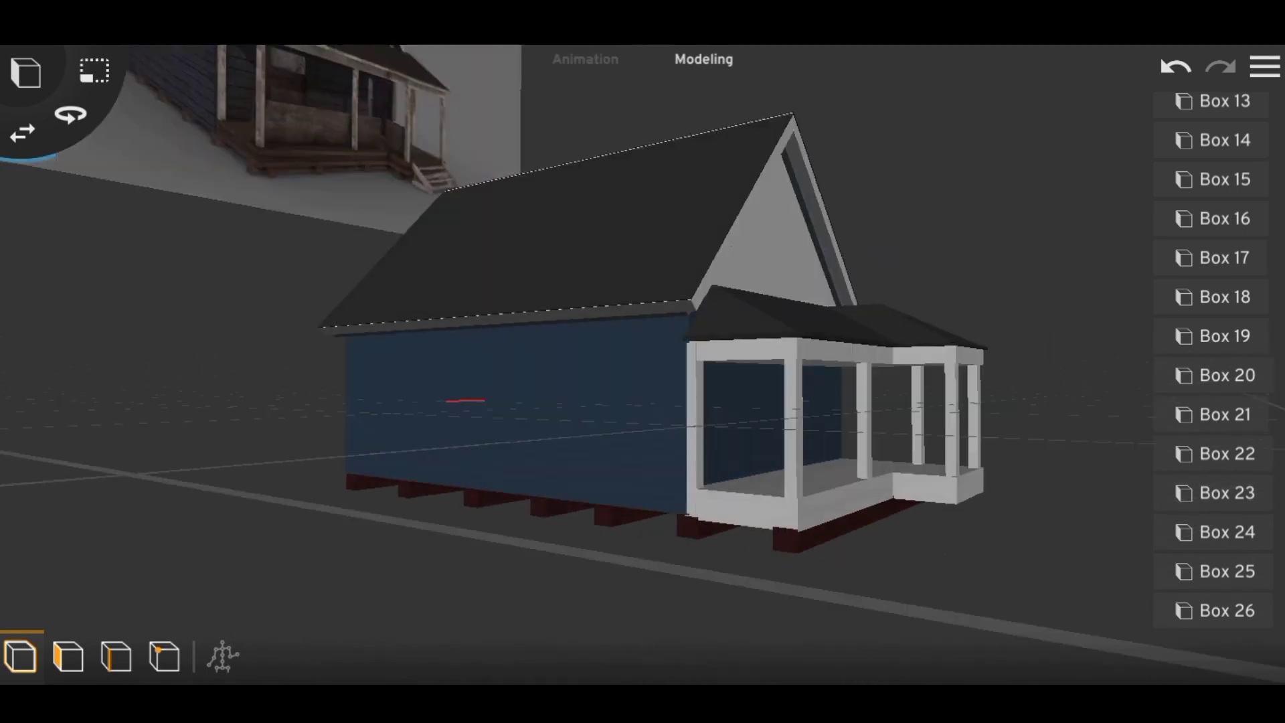
Orbit around to the house's left side and save the project
drag(736, 401, 535, 415)
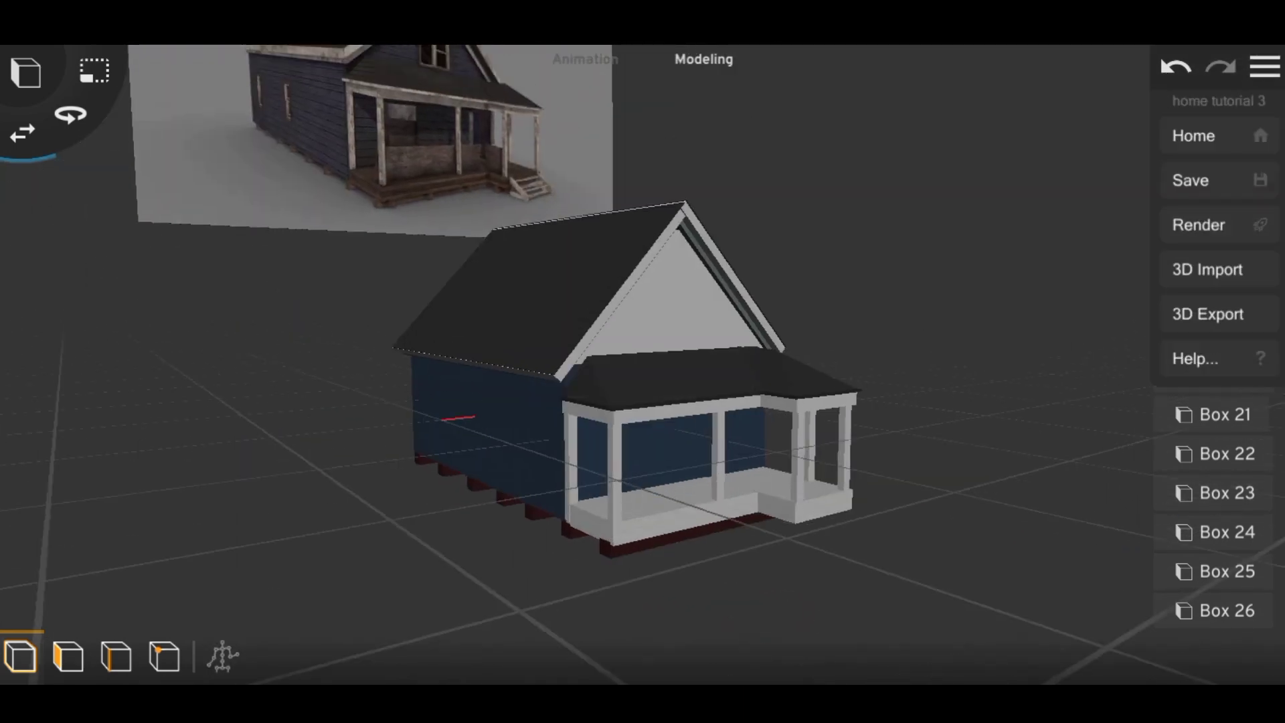
drag(736, 401, 469, 415)
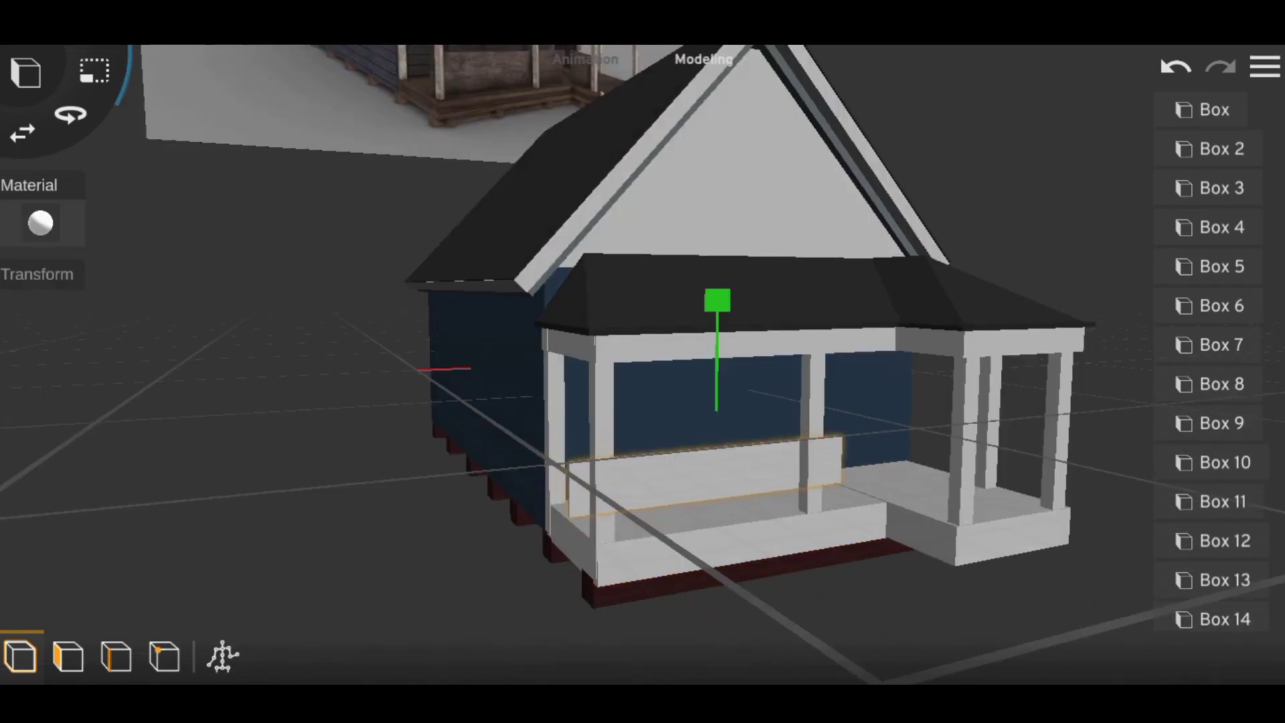
mouse_move(736, 401)
mouse_down()
mouse_move(468, 414)
mouse_move(736, 402)
mouse_move(536, 411)
mouse_up()
click(769, 462)
mouse_move(603, 368)
mouse_down()
mouse_move(669, 402)
mouse_move(736, 402)
mouse_up()
click(669, 435)
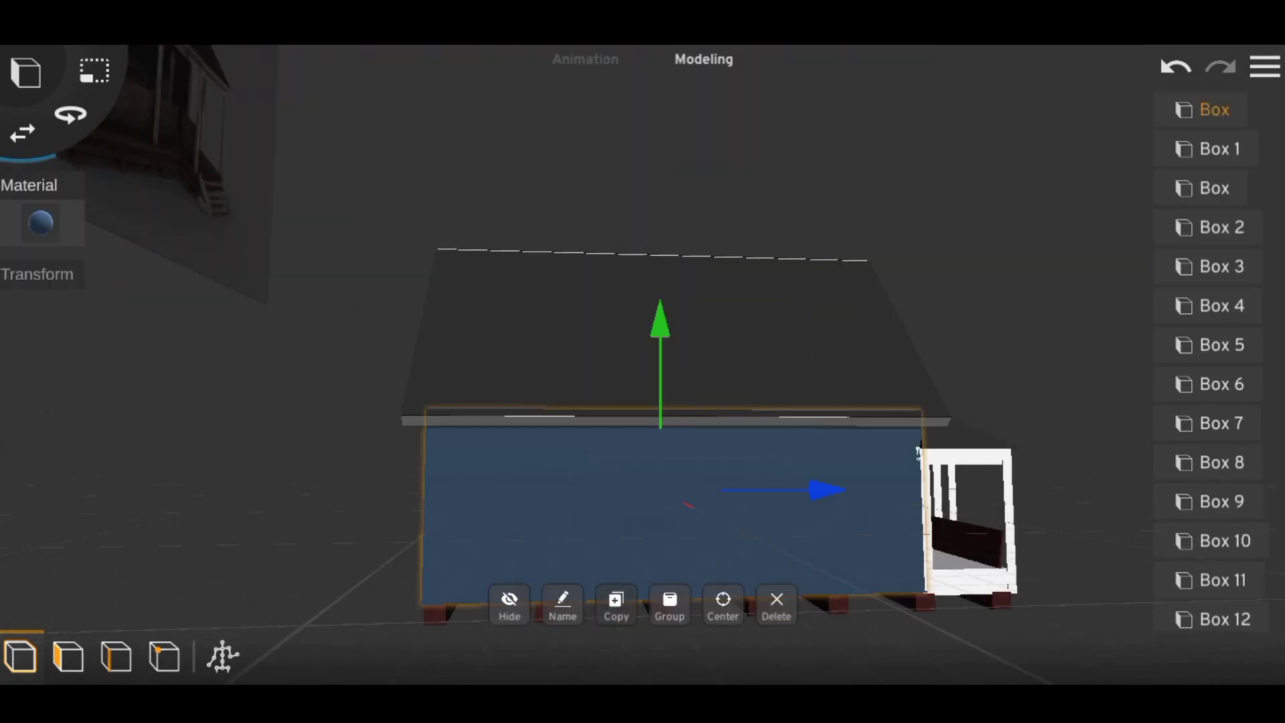
Select the small window box on the side wall and bring up its material settings
mouse_move(670, 335)
mouse_down()
mouse_move(669, 435)
mouse_move(737, 402)
mouse_move(769, 415)
mouse_up()
click(712, 444)
mouse_move(669, 402)
mouse_down()
mouse_move(703, 408)
mouse_move(602, 335)
mouse_move(736, 368)
mouse_move(636, 401)
mouse_move(736, 402)
mouse_move(702, 402)
mouse_up()
scroll(709, 461, up, 3)
click(41, 222)
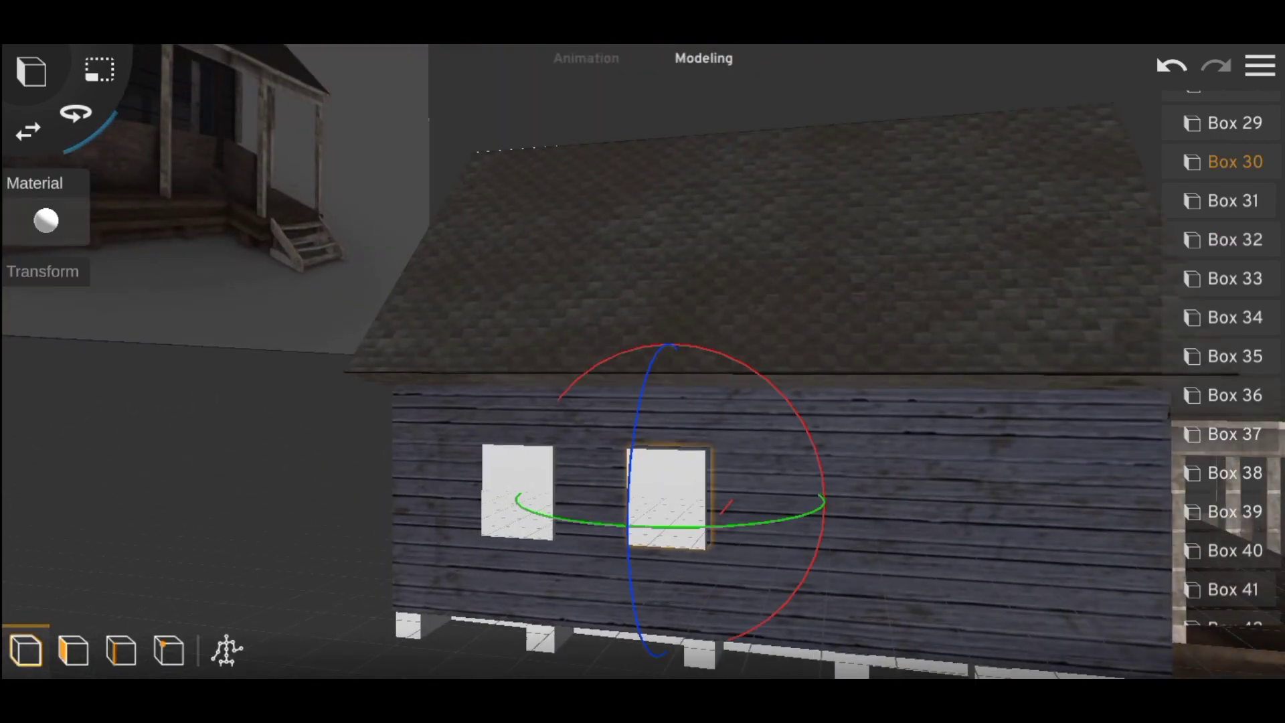
Expand the window box's material properties
click(45, 220)
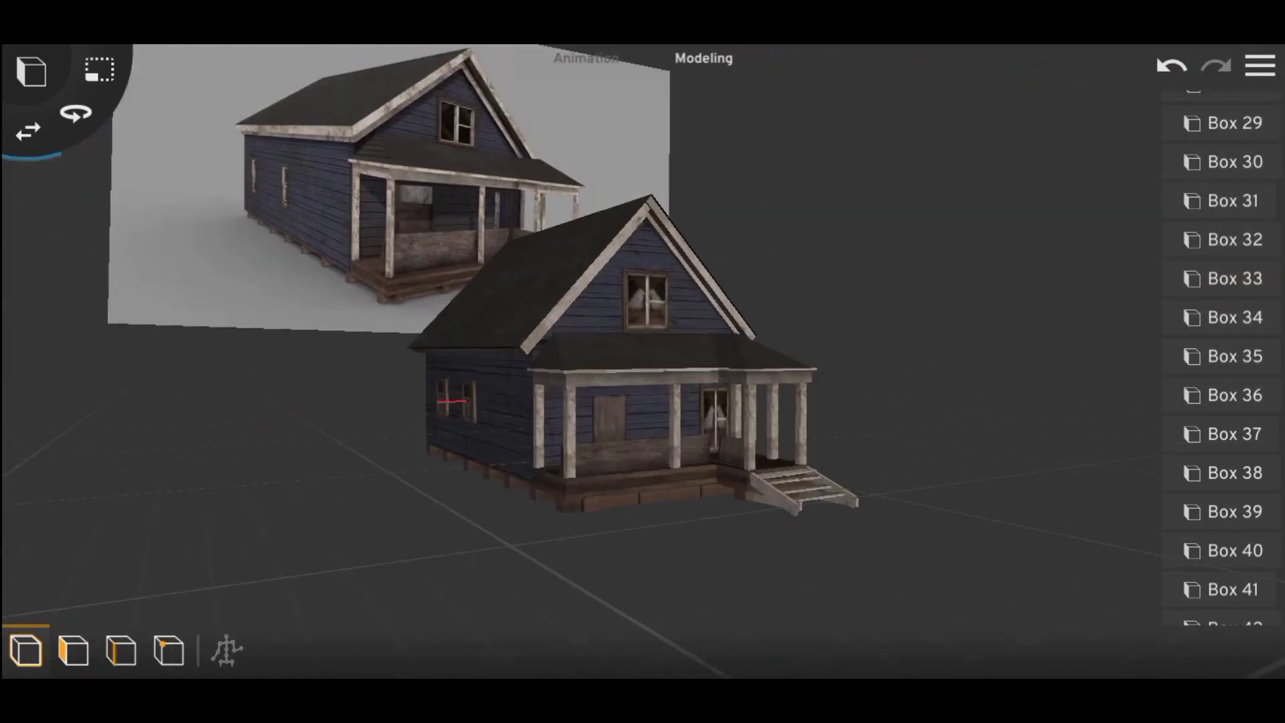
Add a point light to the scene
click(151, 63)
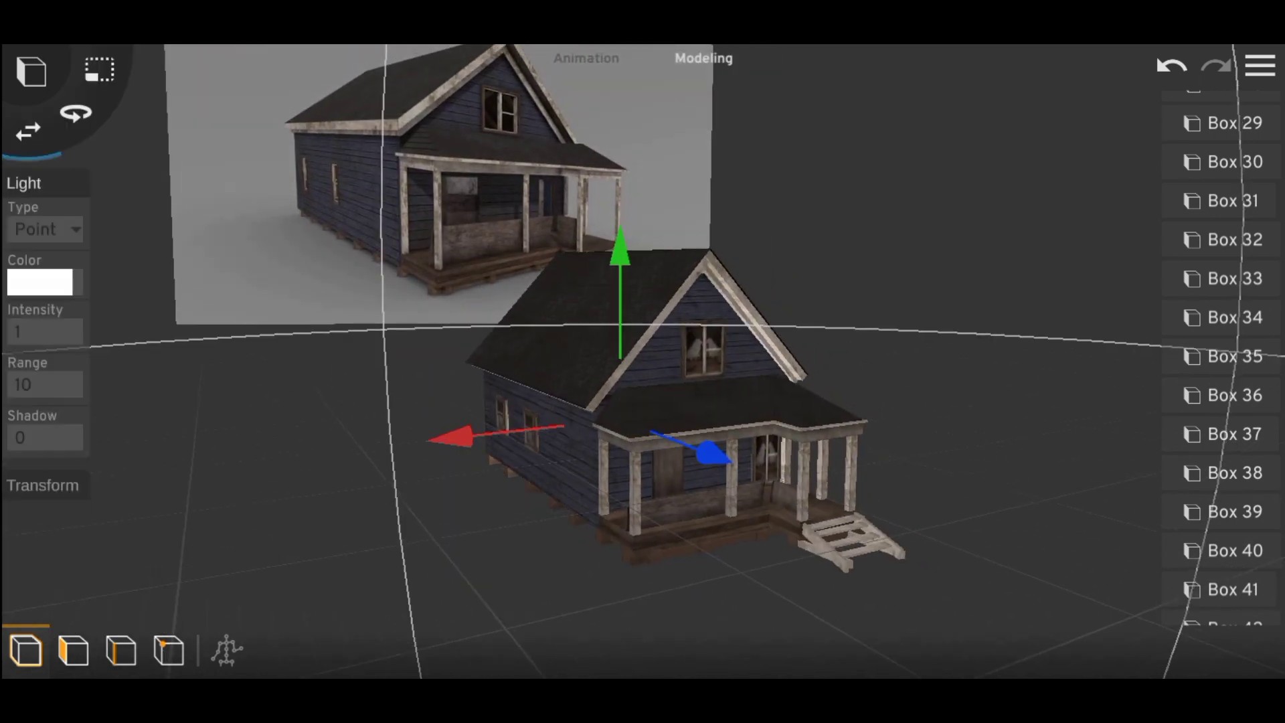